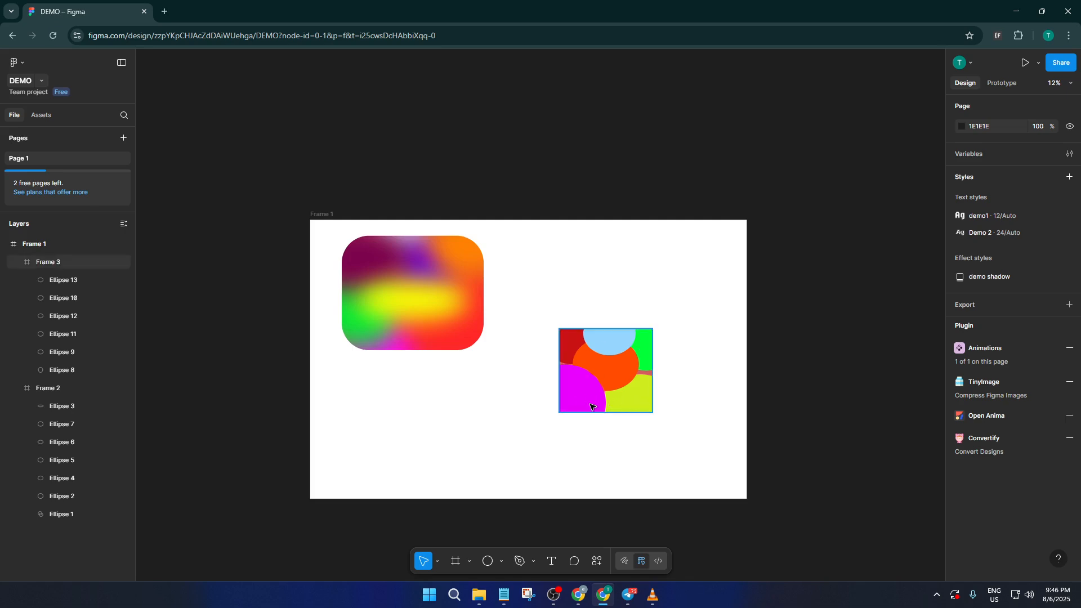
pyautogui.click(455, 562)
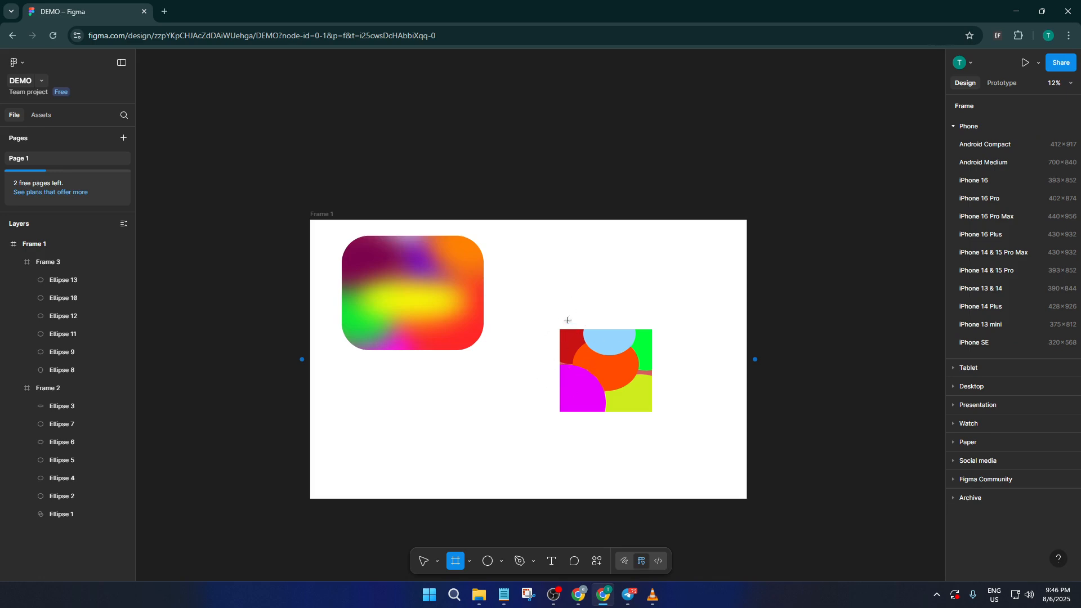
pyautogui.press('Escape')
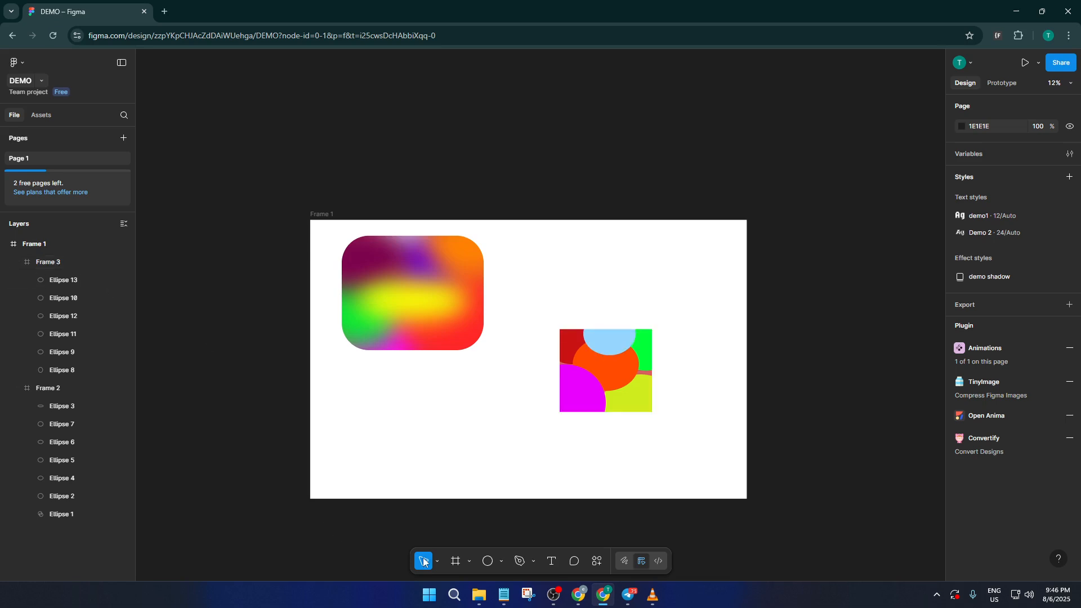
pyautogui.click(455, 561)
pyautogui.moveTo(401, 406); pyautogui.dragTo(498, 478)
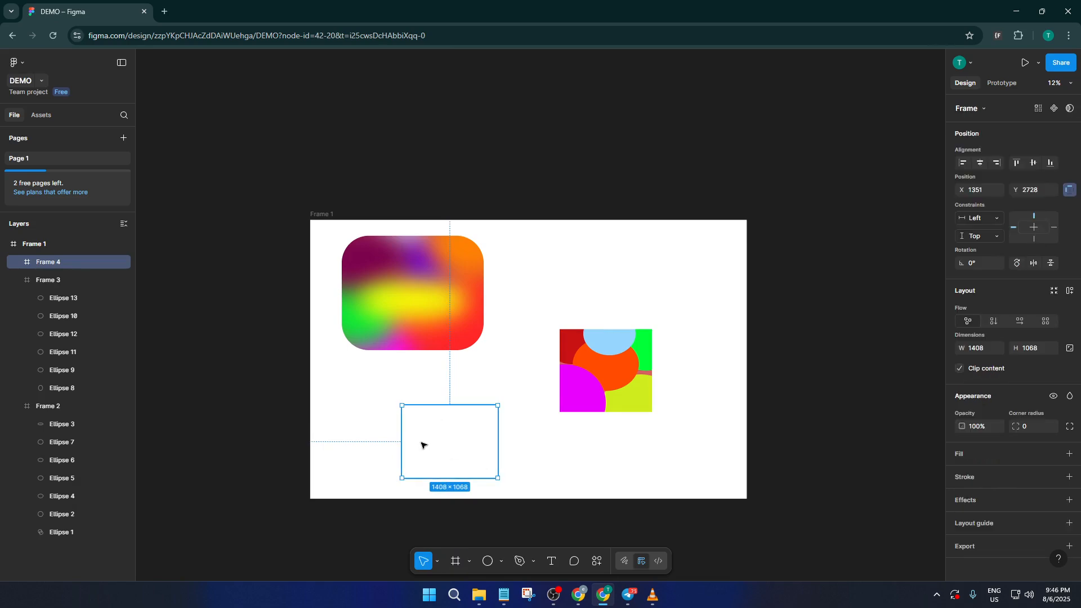
pyautogui.press('Delete')
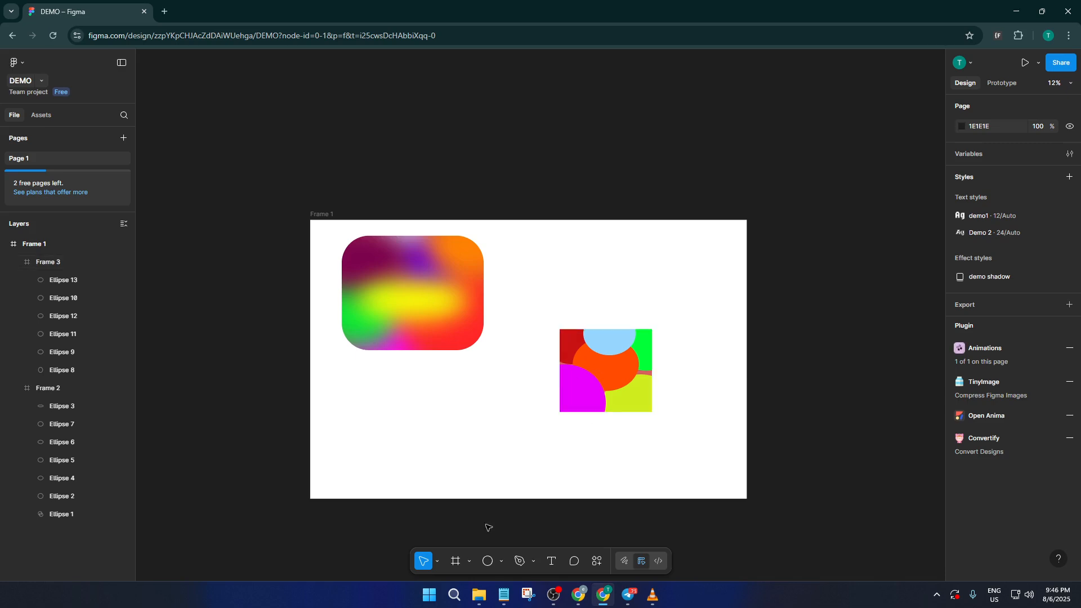
# Draw an ellipse of about 439 × 403 over the right edge of Frame 3, between the green and yellow-green areas.
pyautogui.click(491, 562)
pyautogui.click(500, 562)
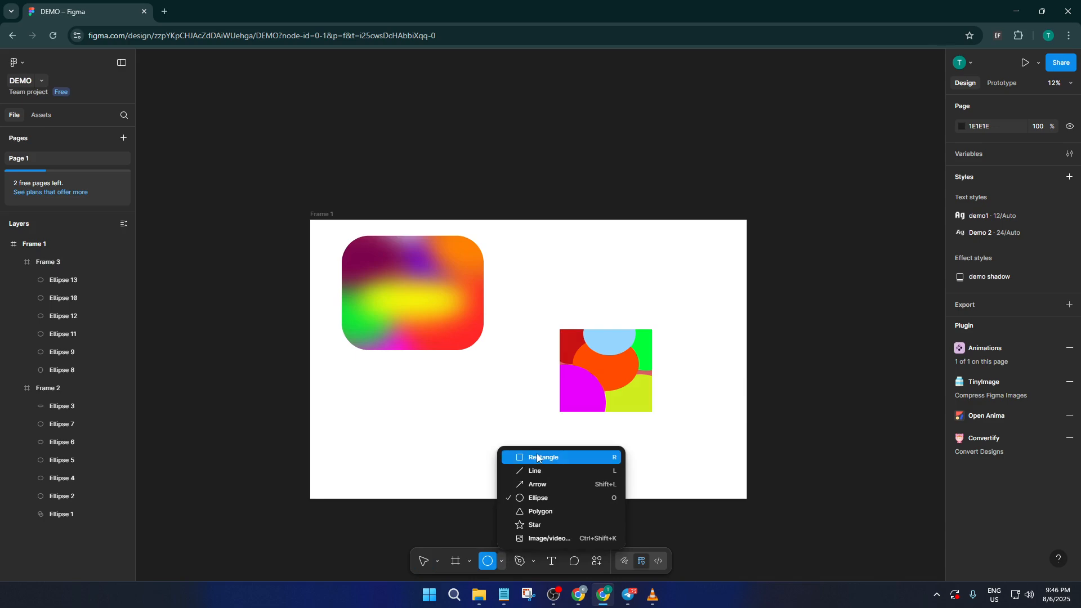
pyautogui.click(538, 499)
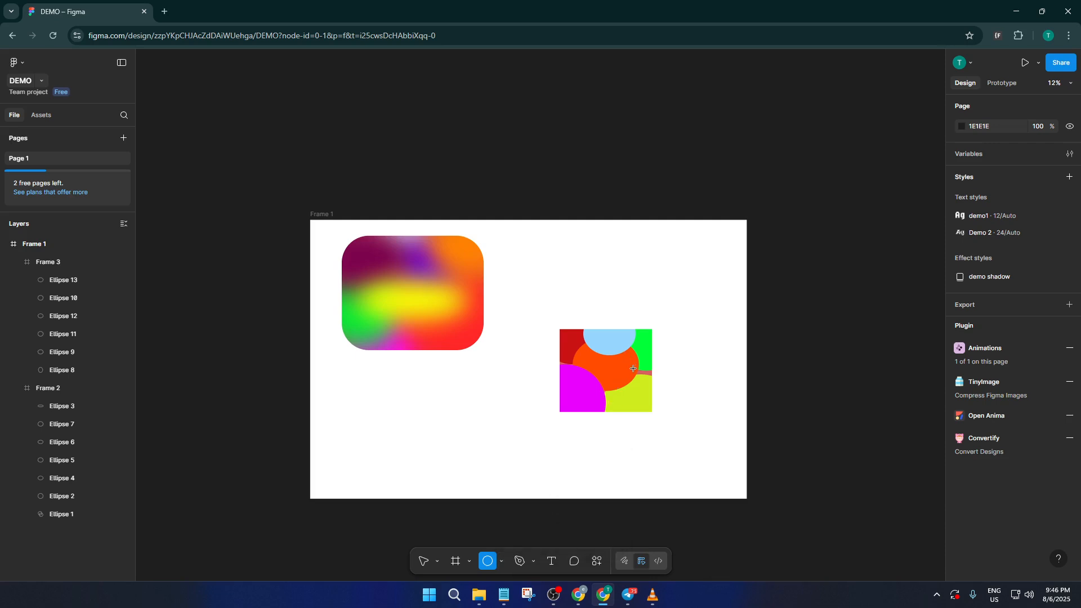
pyautogui.moveTo(630, 359); pyautogui.dragTo(660, 387)
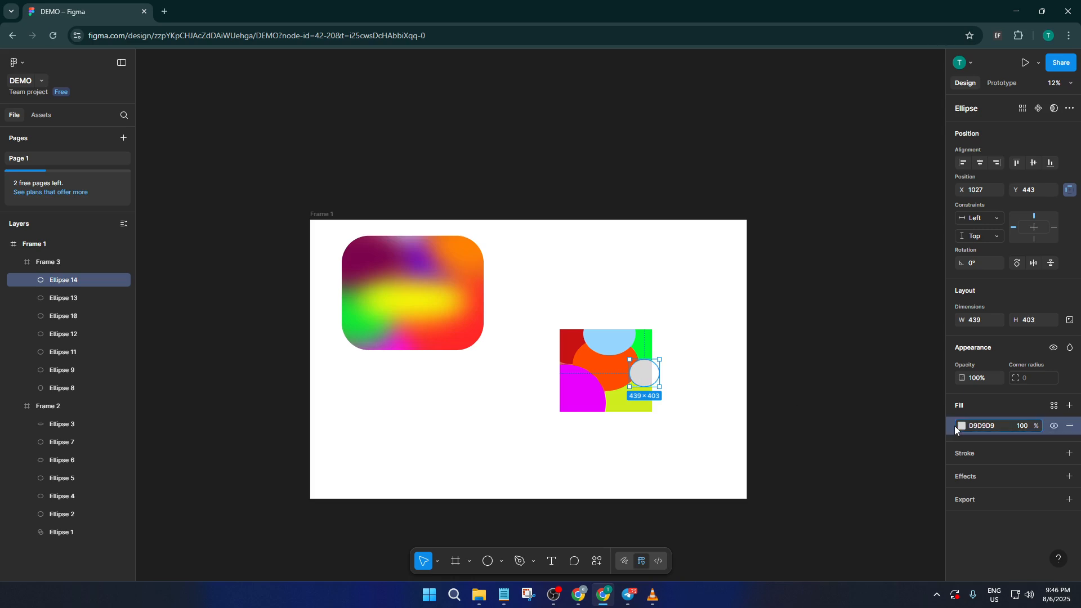
# Change the new ellipse's fill colour to blue 1100FF.
pyautogui.click(961, 427)
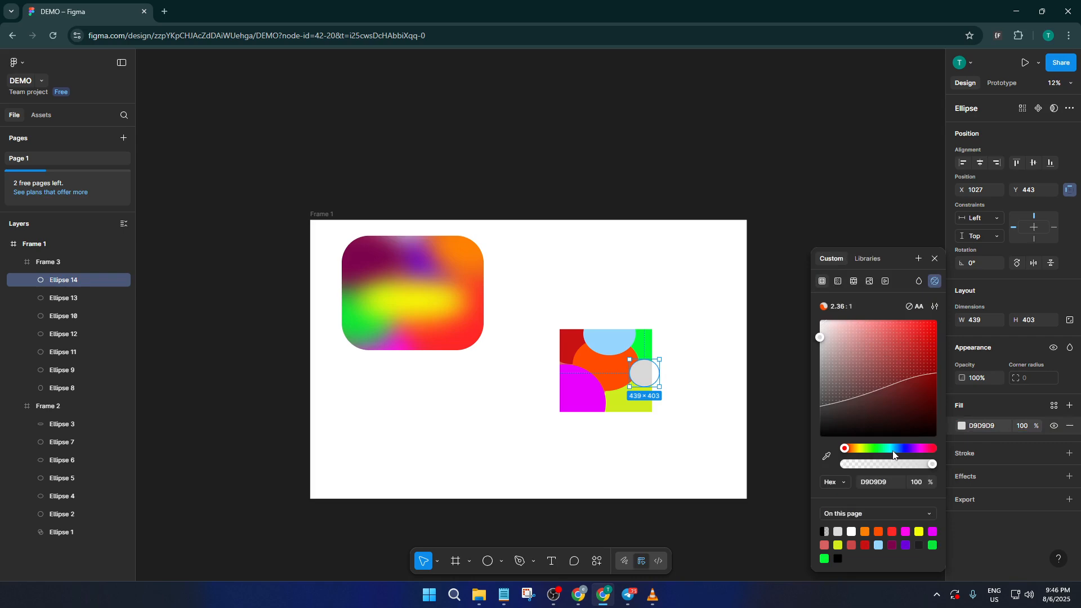
pyautogui.moveTo(894, 449); pyautogui.dragTo(905, 452)
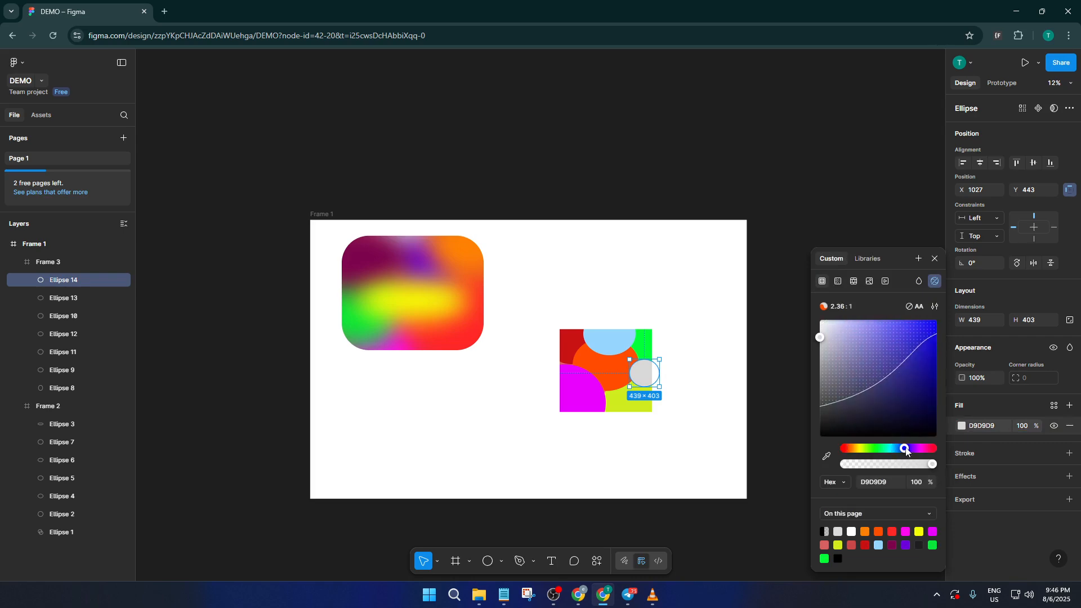
pyautogui.moveTo(917, 392); pyautogui.dragTo(936, 320)
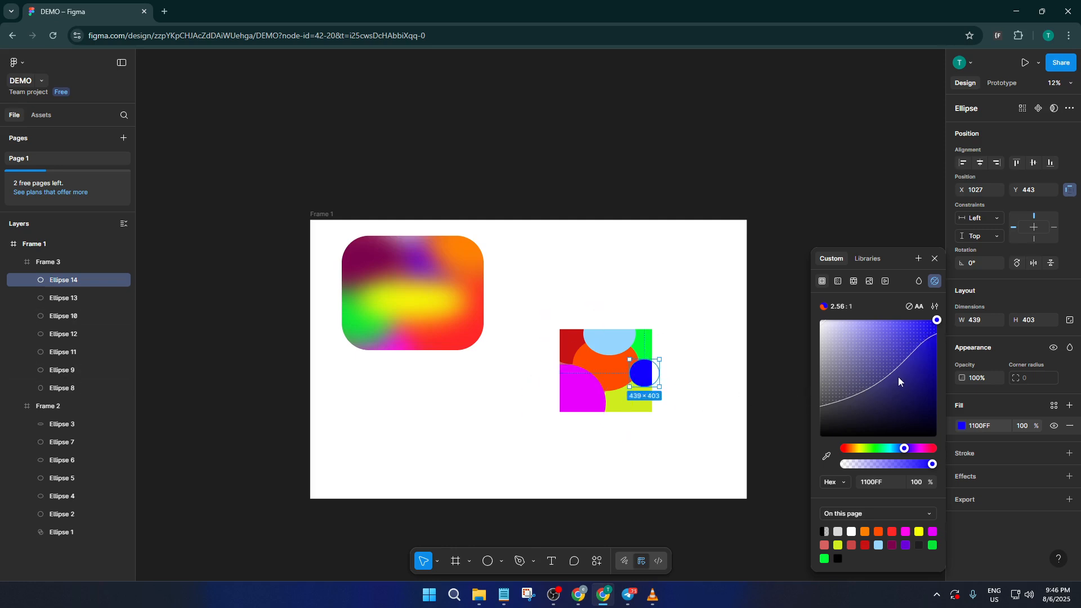
pyautogui.click(769, 365)
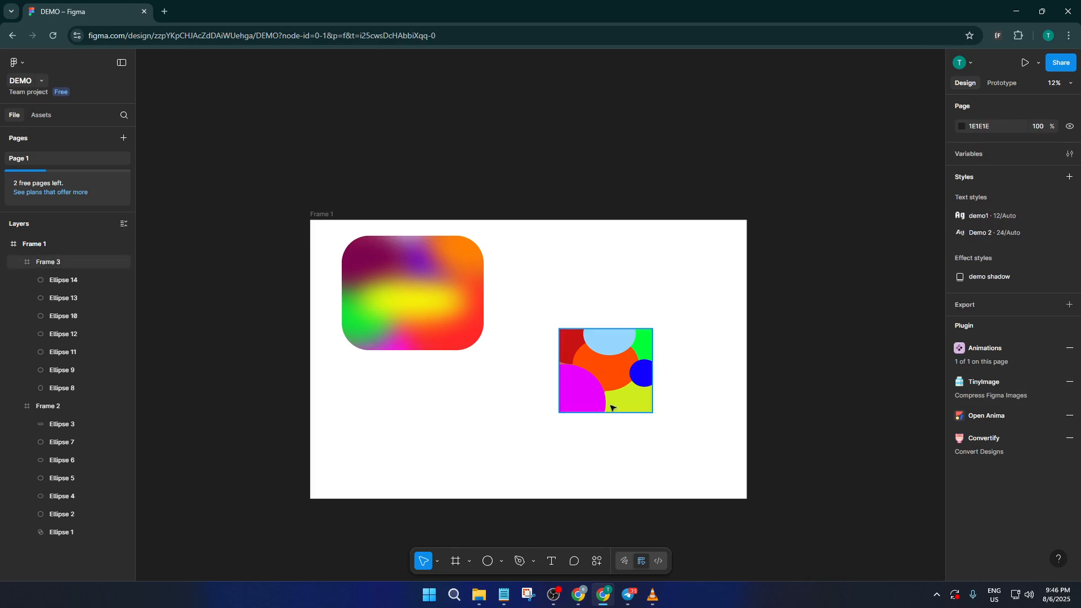
# Examine the ellipses that make up Frame 3 and the fill colour of the magenta one.
pyautogui.click(66, 282)
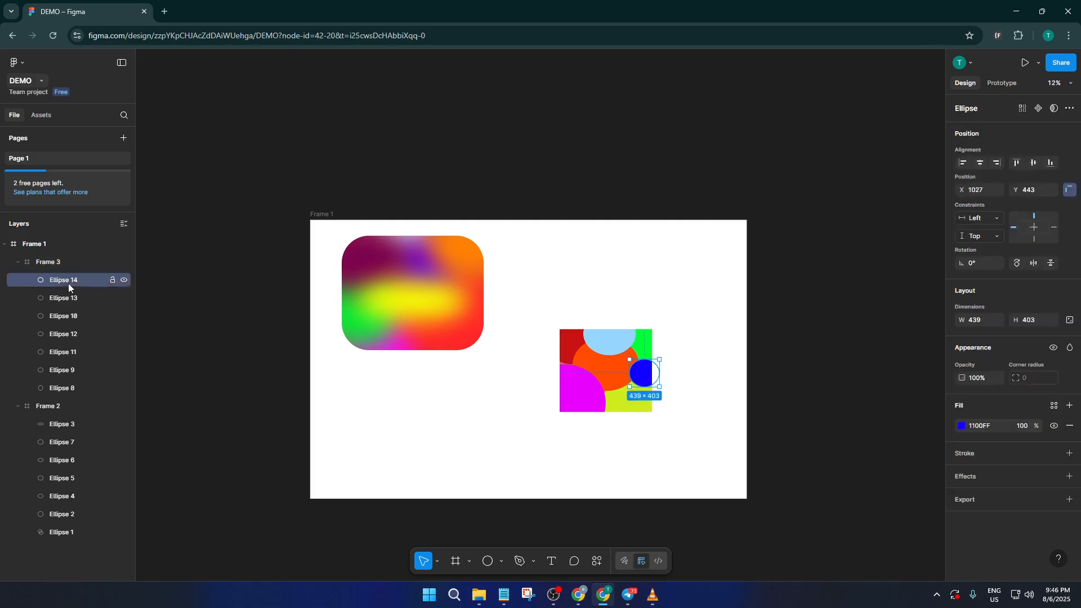
pyautogui.keyDown('shift'); pyautogui.click(76, 388); pyautogui.keyUp('shift')
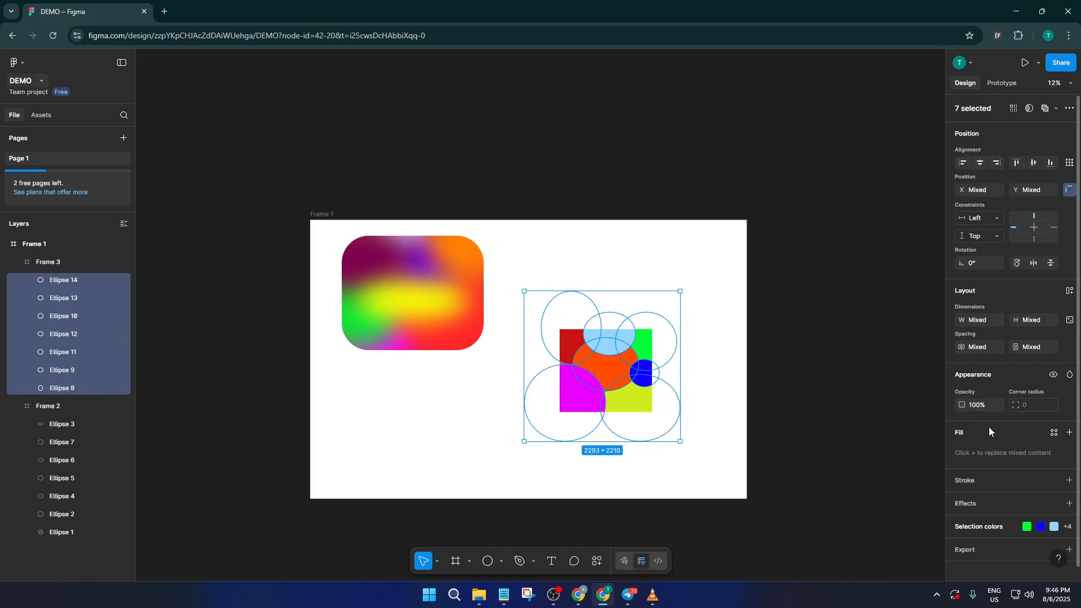
pyautogui.click(613, 409)
pyautogui.doubleClick(612, 409)
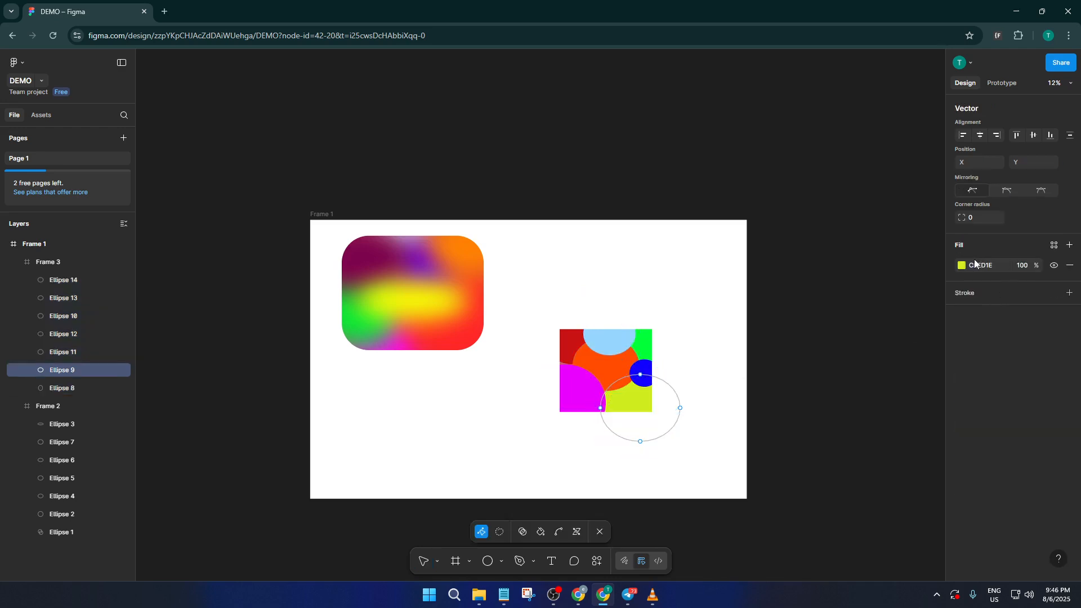
pyautogui.click(586, 394)
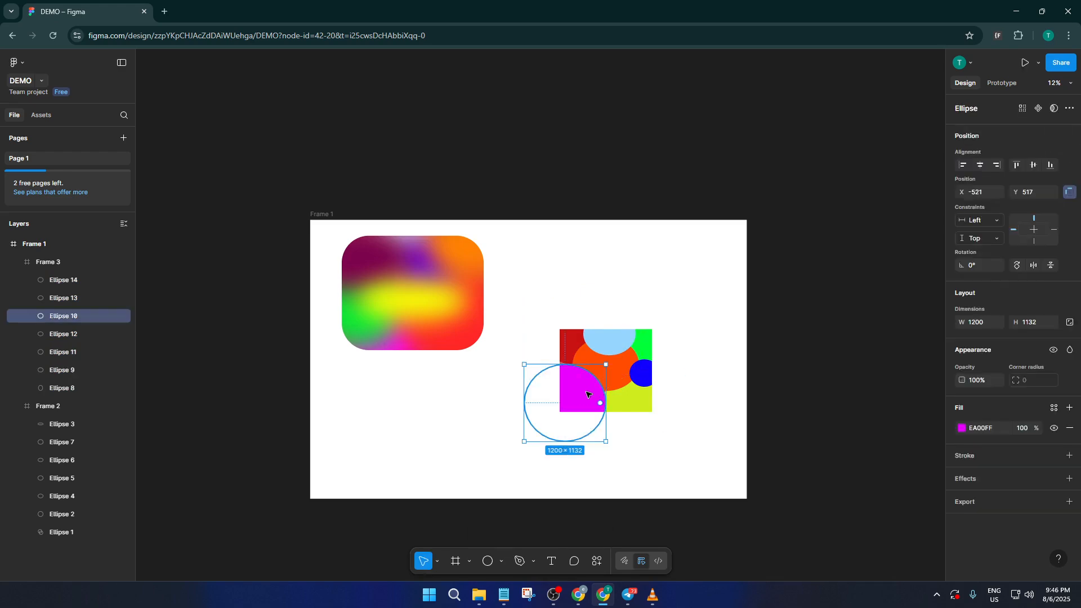
pyautogui.click(973, 427)
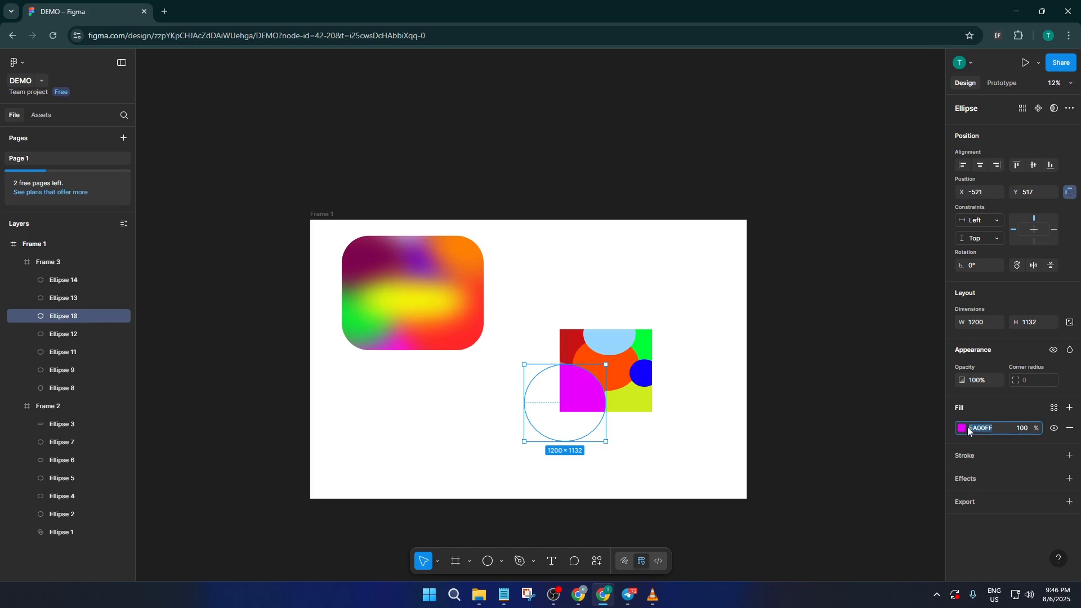
pyautogui.click(963, 428)
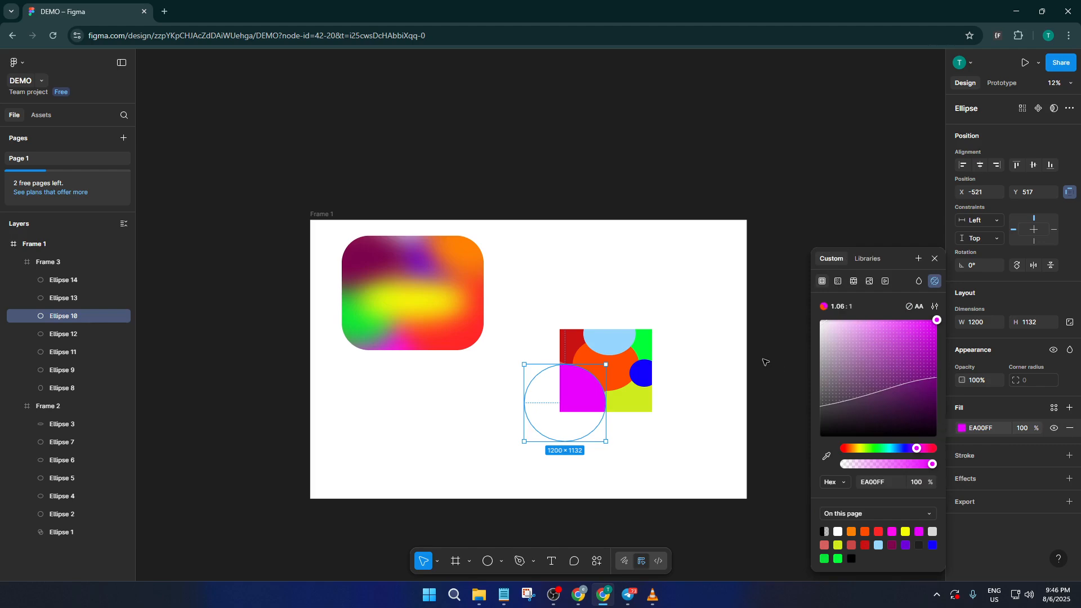
pyautogui.click(721, 350)
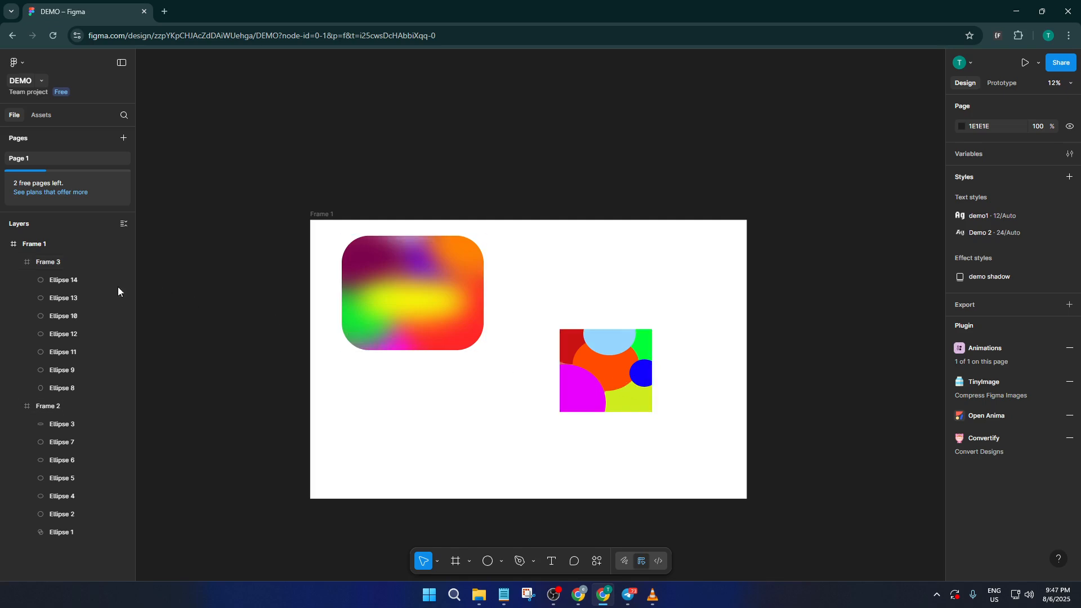
# Apply a uniform layer blur of 400 to all seven ellipses inside Frame 3.
pyautogui.click(76, 281)
pyautogui.keyDown('shift'); pyautogui.click(78, 387); pyautogui.keyUp('shift')
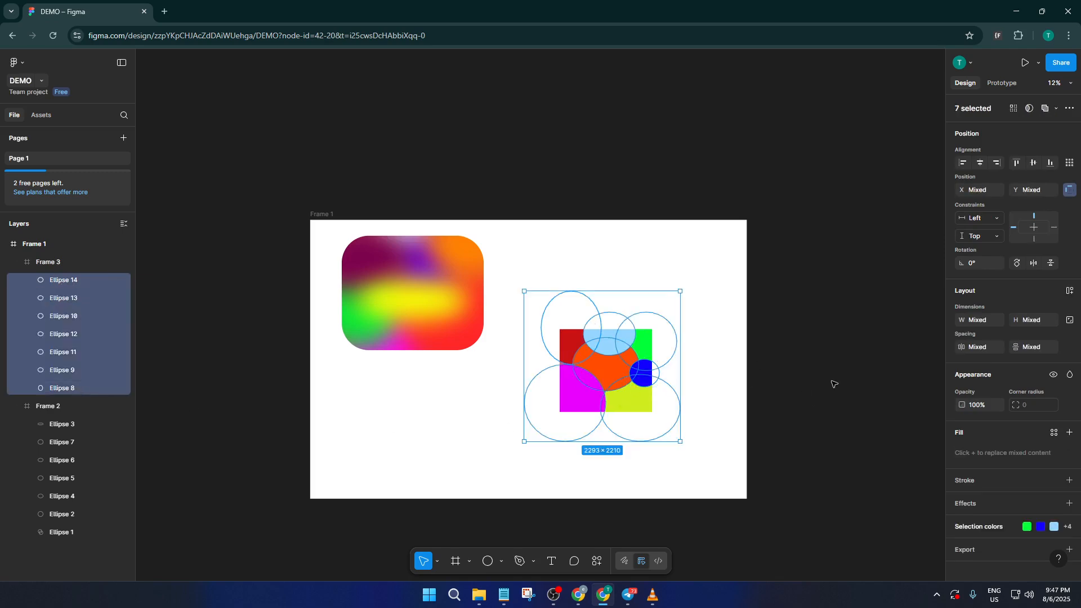
pyautogui.scroll(-1, 1028, 434)
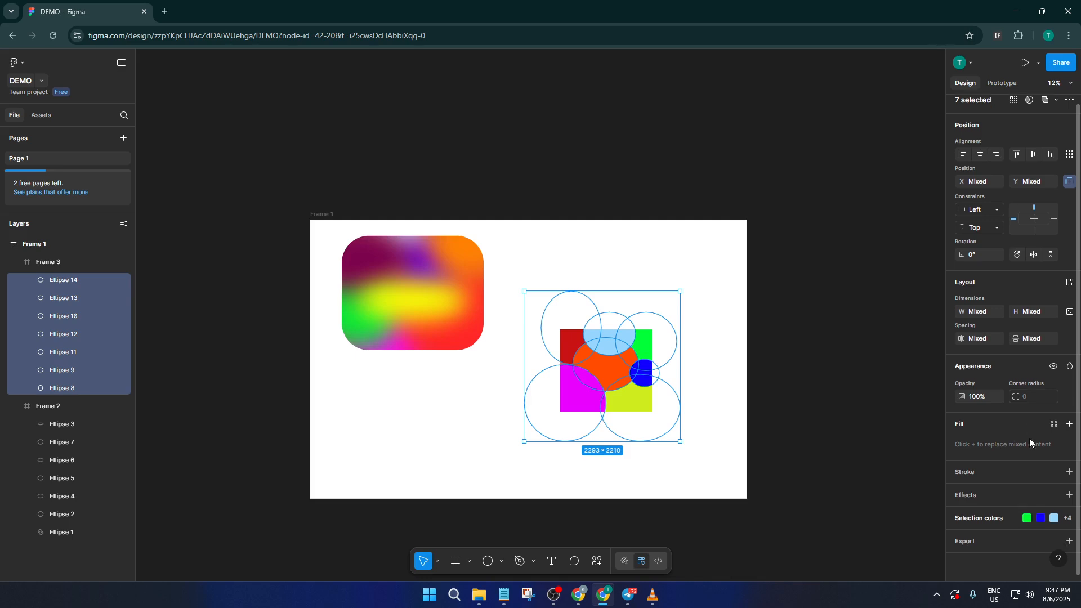
pyautogui.click(1070, 495)
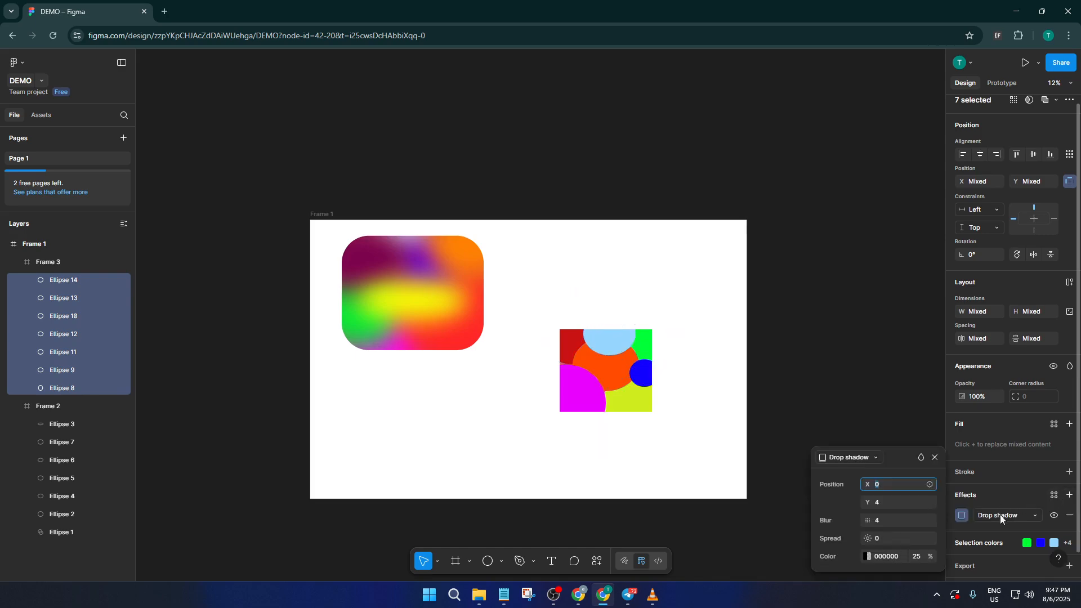
pyautogui.click(1002, 517)
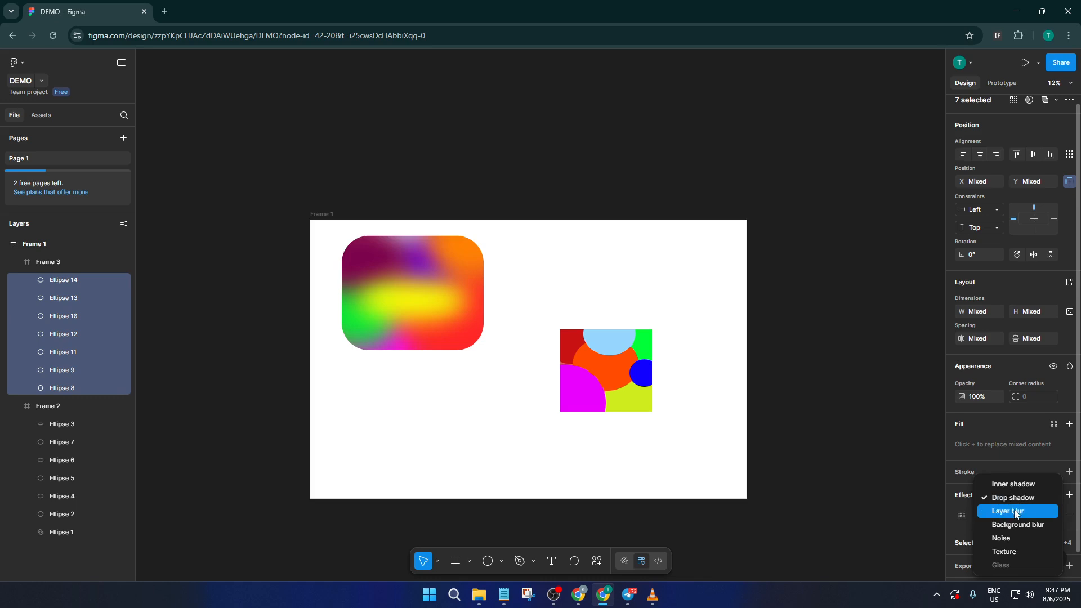
pyautogui.click(1016, 513)
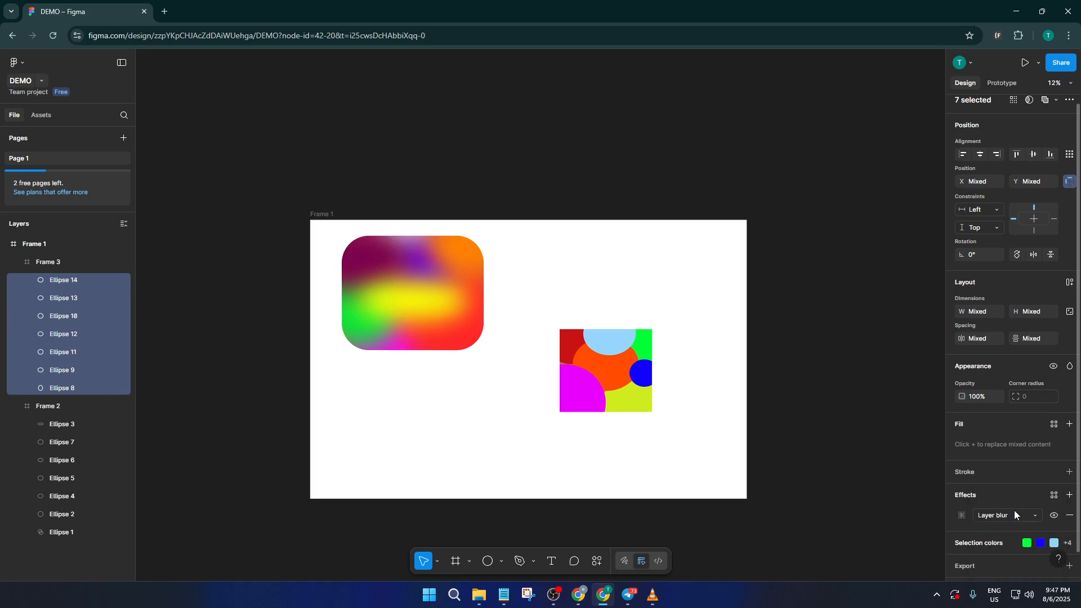
pyautogui.click(963, 515)
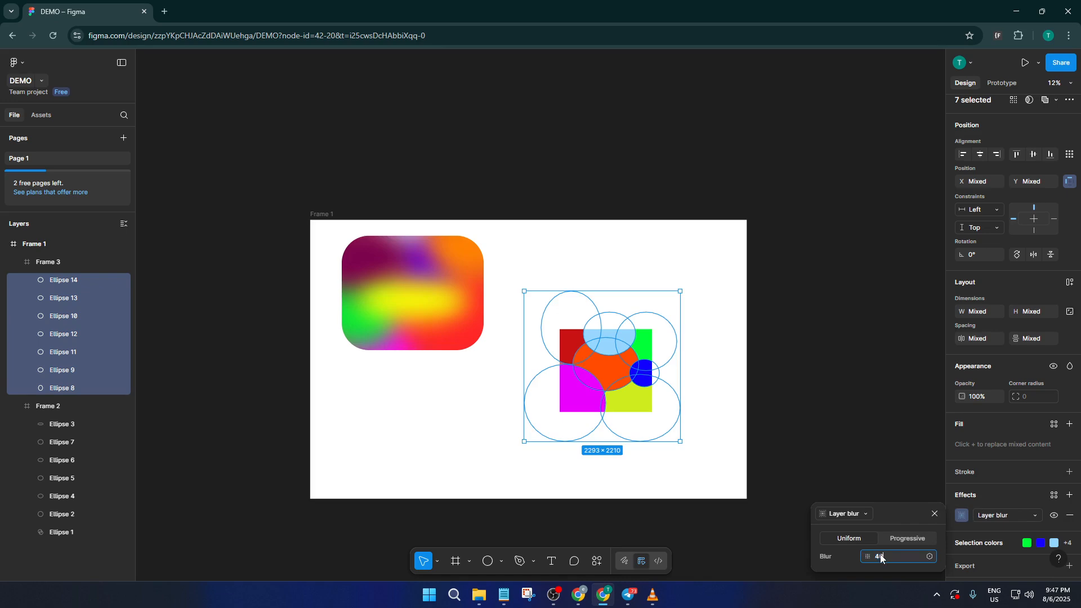
pyautogui.write('400')
pyautogui.press('Return')
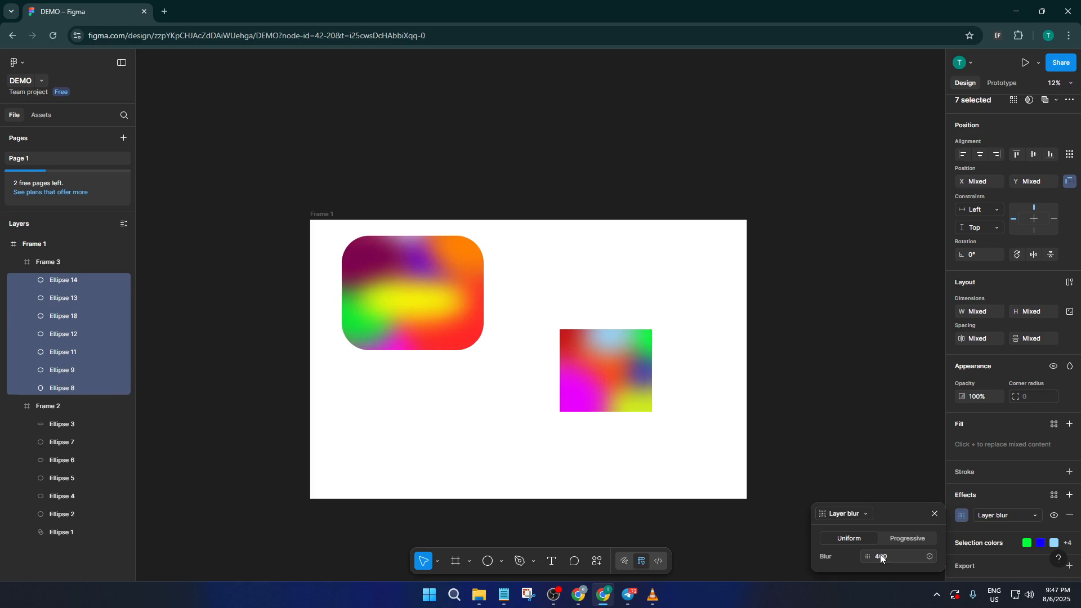
# Reduce the layer blur of the seven ellipses to 350.
pyautogui.click(881, 557)
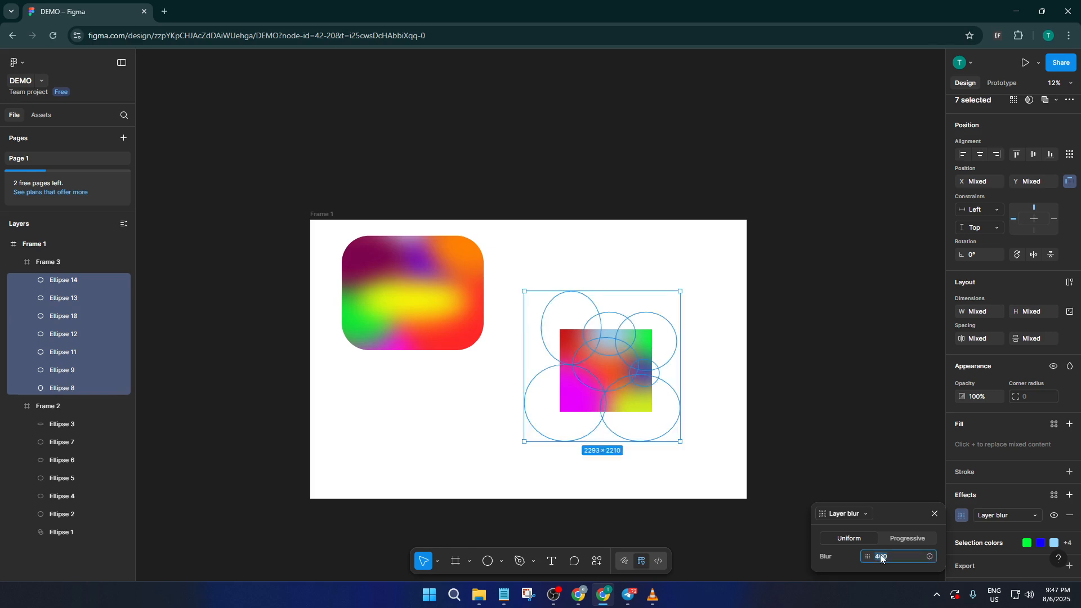
pyautogui.write('350')
pyautogui.press('Return')
pyautogui.click(720, 394)
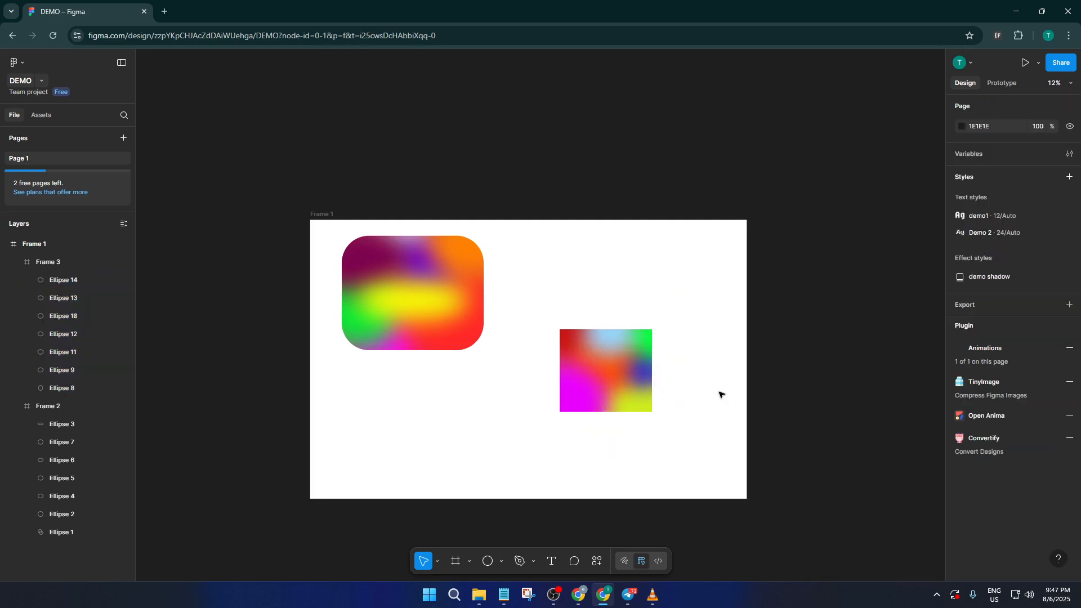
# Add a Mono noise effect to Frame 3 and lower its density to 8%.
pyautogui.click(604, 373)
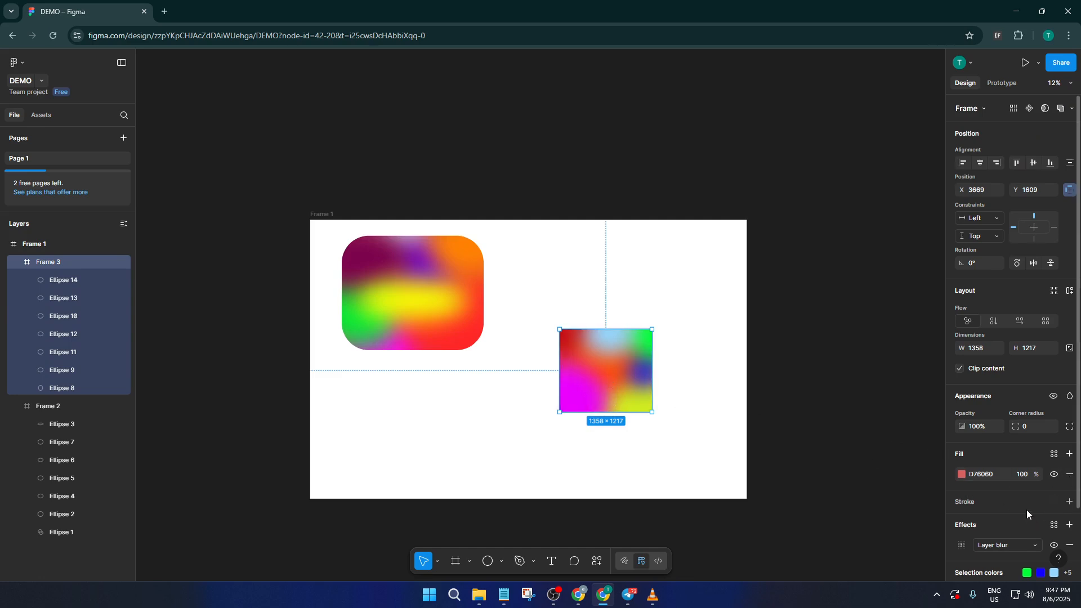
pyautogui.scroll(-3, 1022, 538)
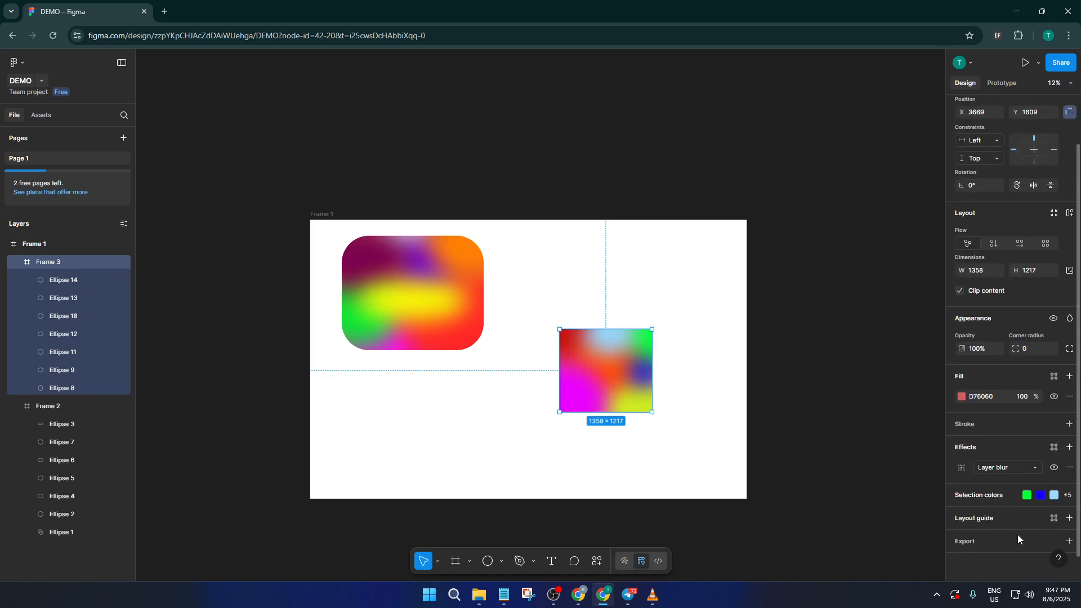
pyautogui.click(1070, 448)
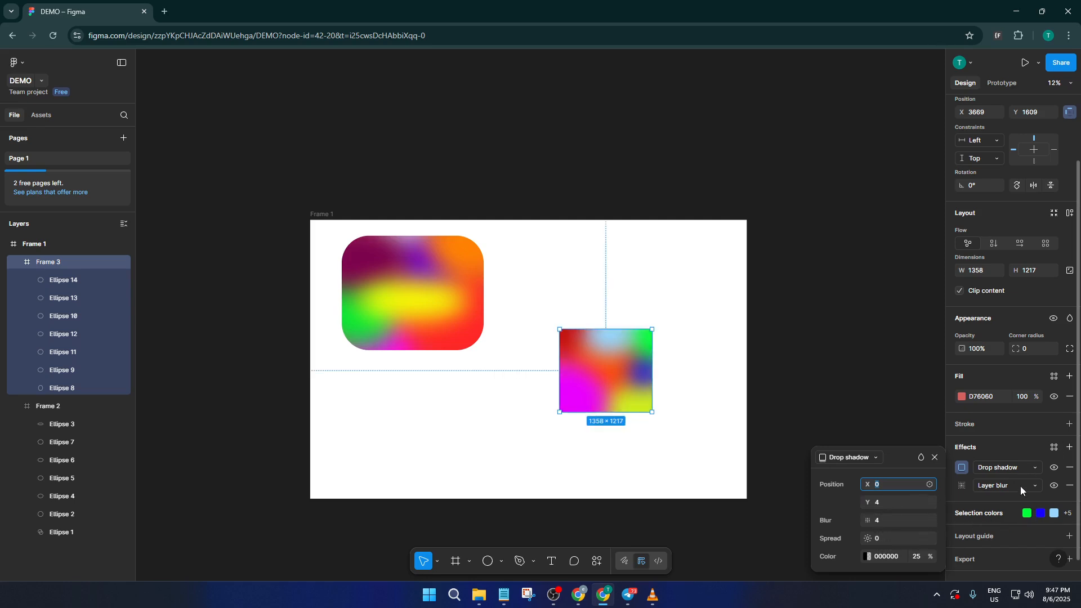
pyautogui.click(1021, 471)
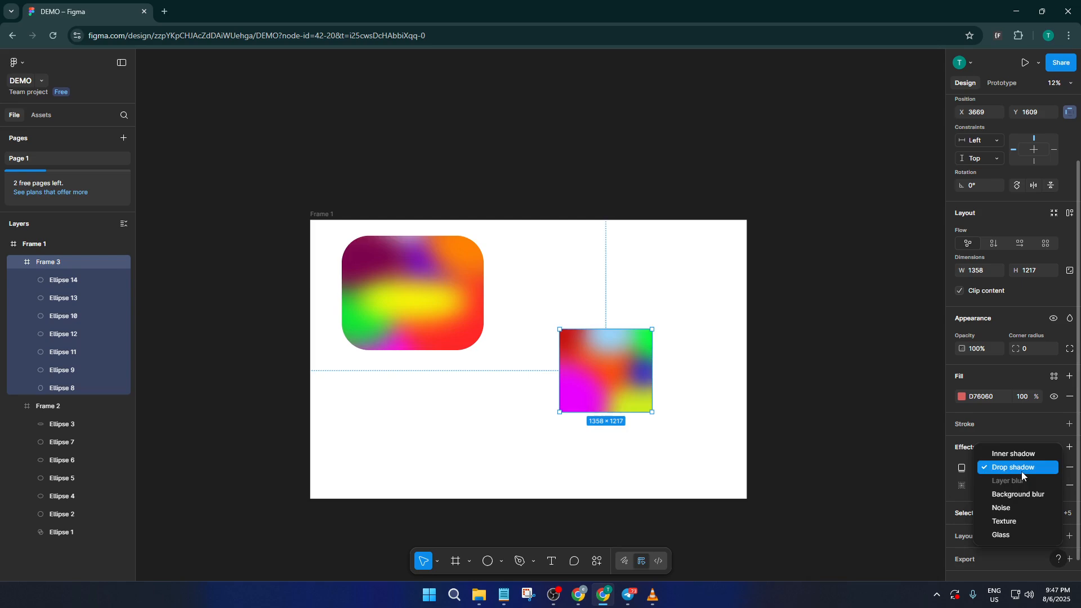
pyautogui.click(1016, 509)
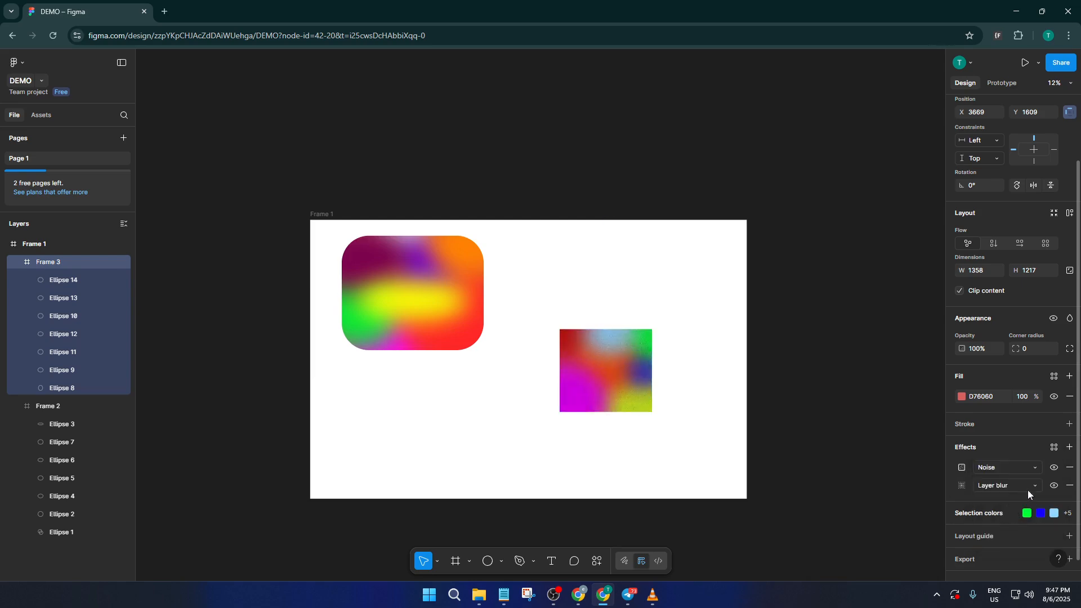
pyautogui.click(962, 468)
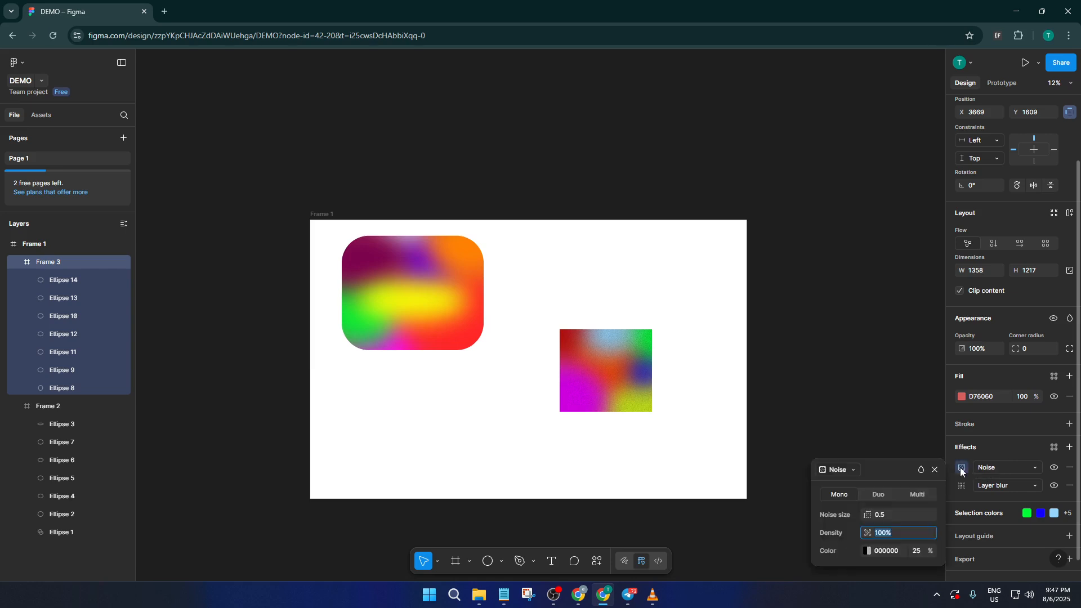
pyautogui.moveTo(868, 533); pyautogui.dragTo(734, 546)
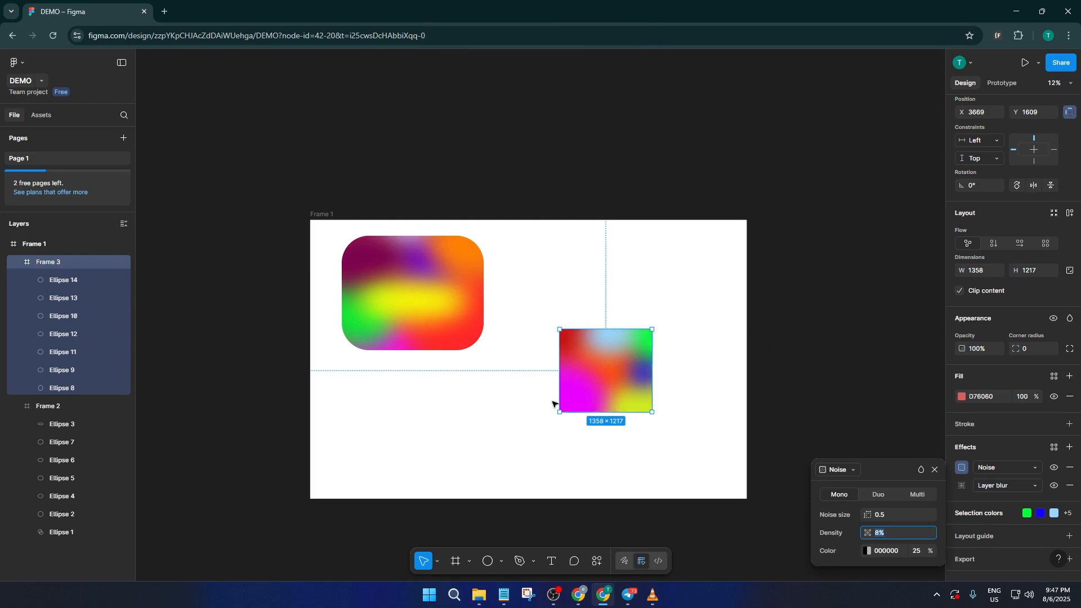
pyautogui.click(686, 366)
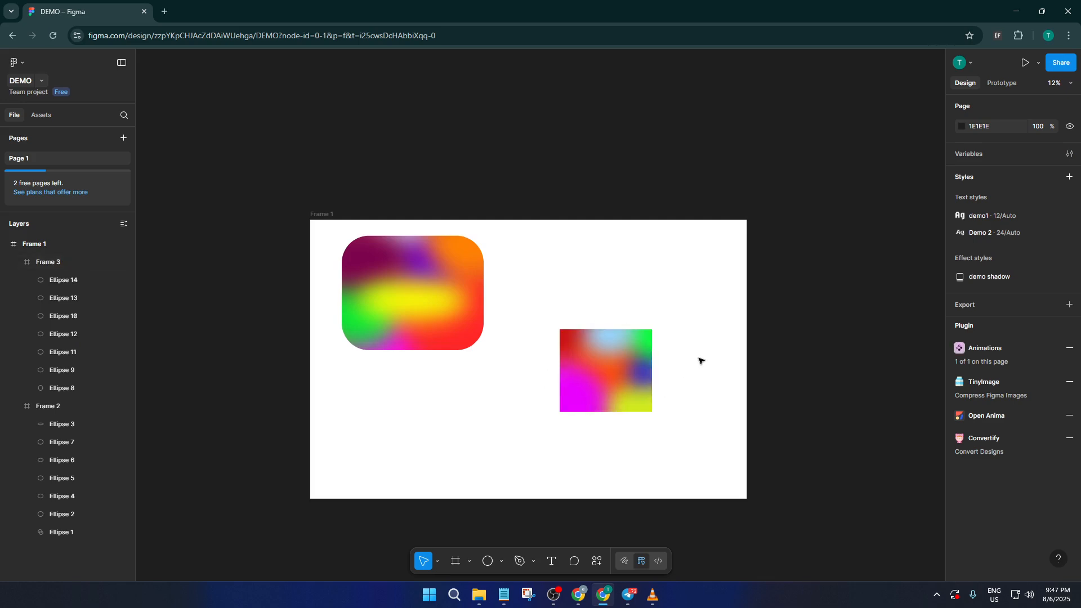
# Round all four corners of Frame 3 by increasing its corner radius.
pyautogui.click(620, 368)
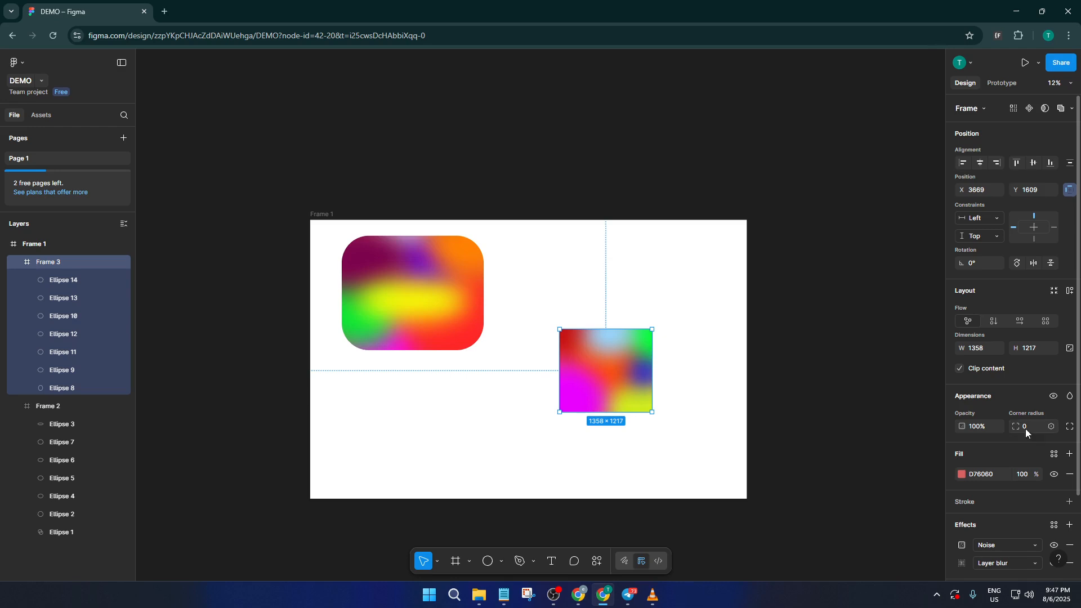
pyautogui.moveTo(1024, 428)
pyautogui.mouseDown()
pyautogui.moveTo(1052, 429)
pyautogui.moveTo(949, 438)
pyautogui.moveTo(1073, 428)
pyautogui.moveTo(1005, 428)
pyautogui.mouseUp()
pyautogui.press('Return')
pyautogui.click(724, 351)
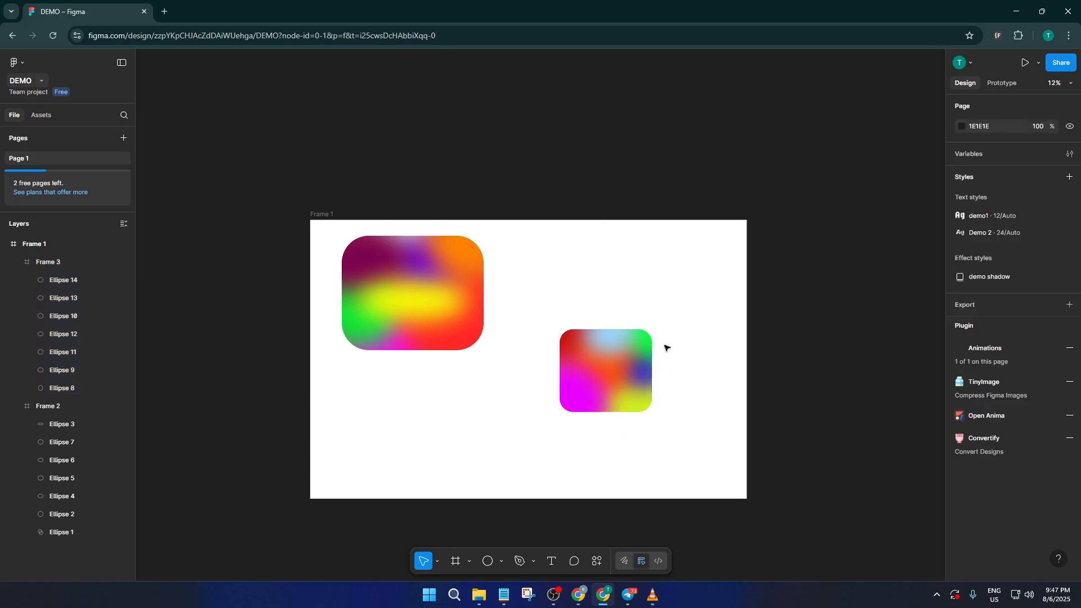